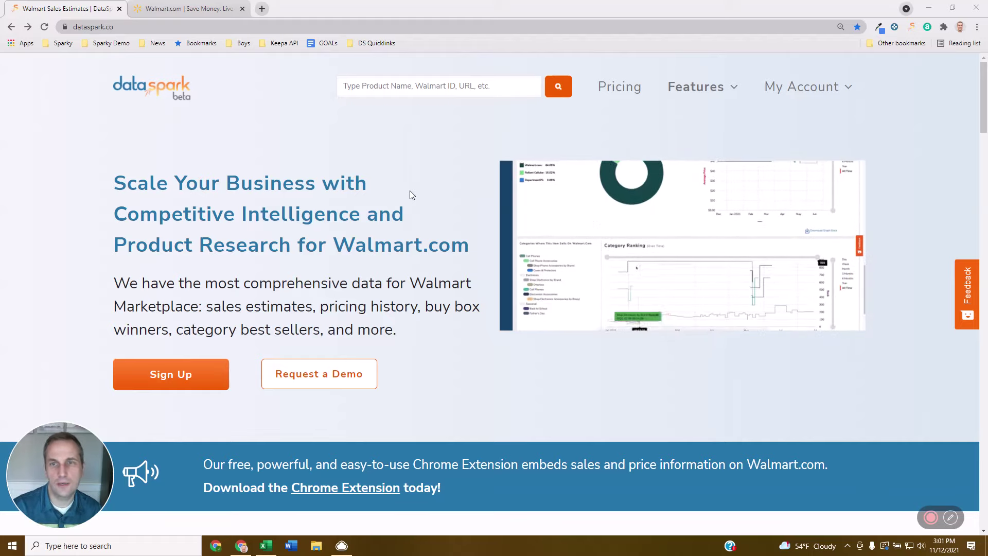
Go to DataSpark's Resources page from the Features menu.
left_click(696, 88)
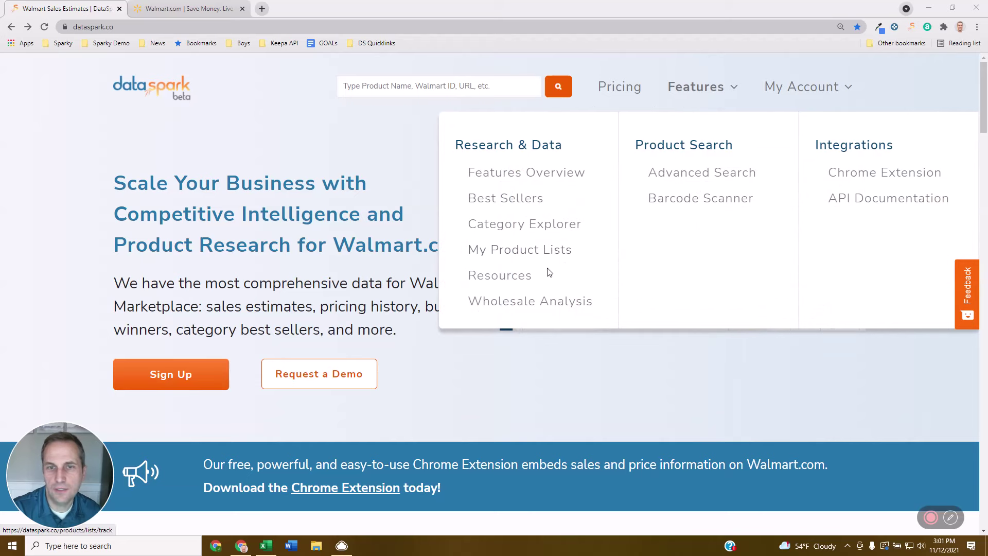
left_click(515, 276)
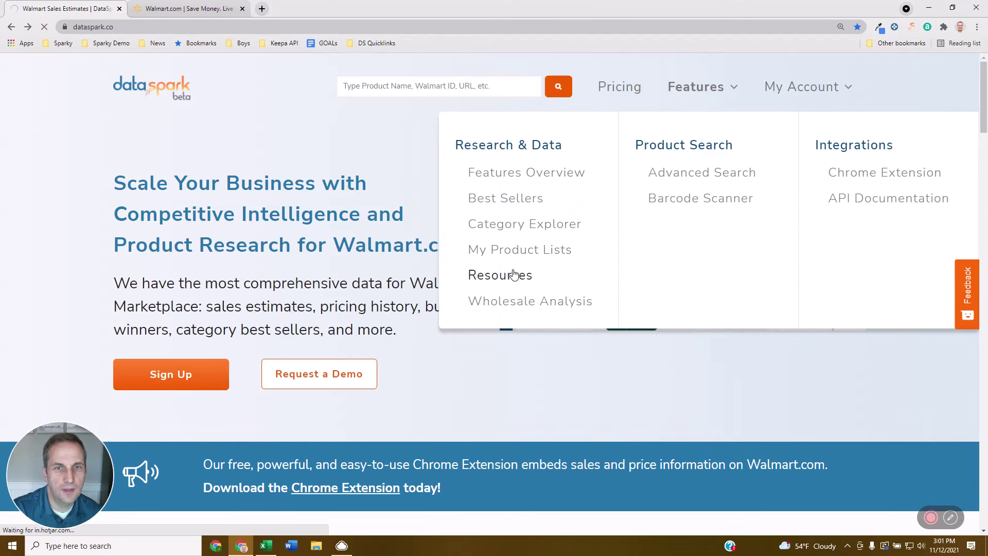
scroll(161, 339, "down", 2)
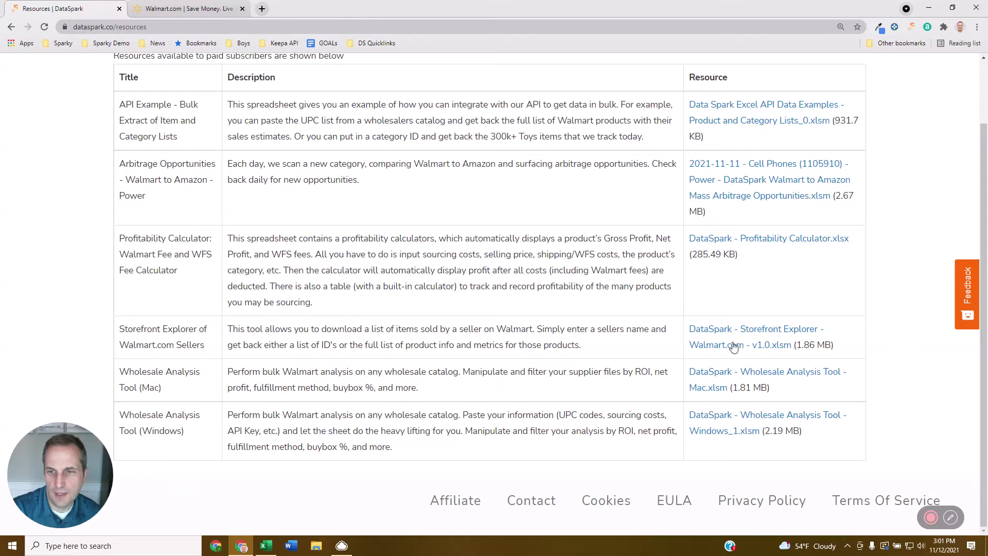
Run the Storefront Explorer workbook from its MAIN sheet.
key("alt+Tab")
key("alt+Tab")
key("alt+Tab")
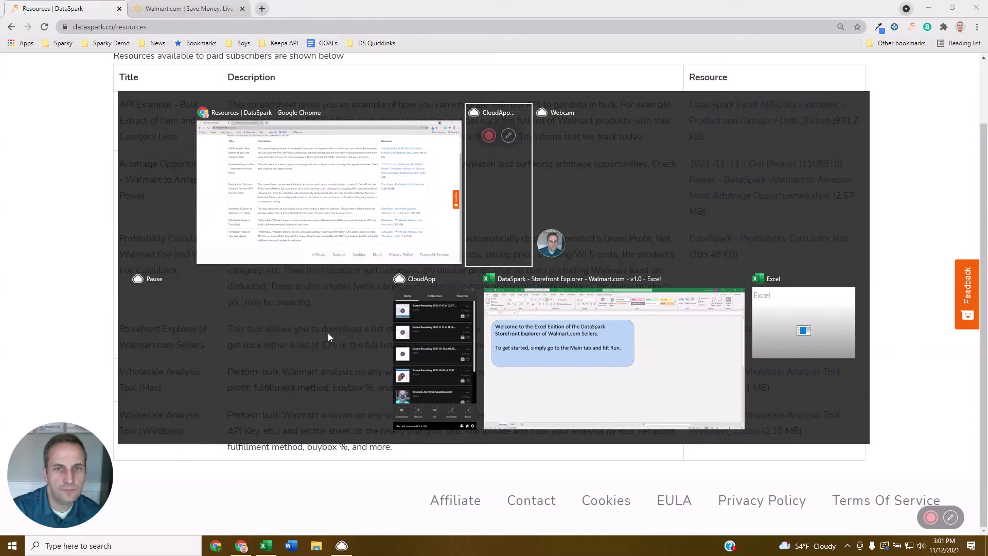
key("alt+Tab")
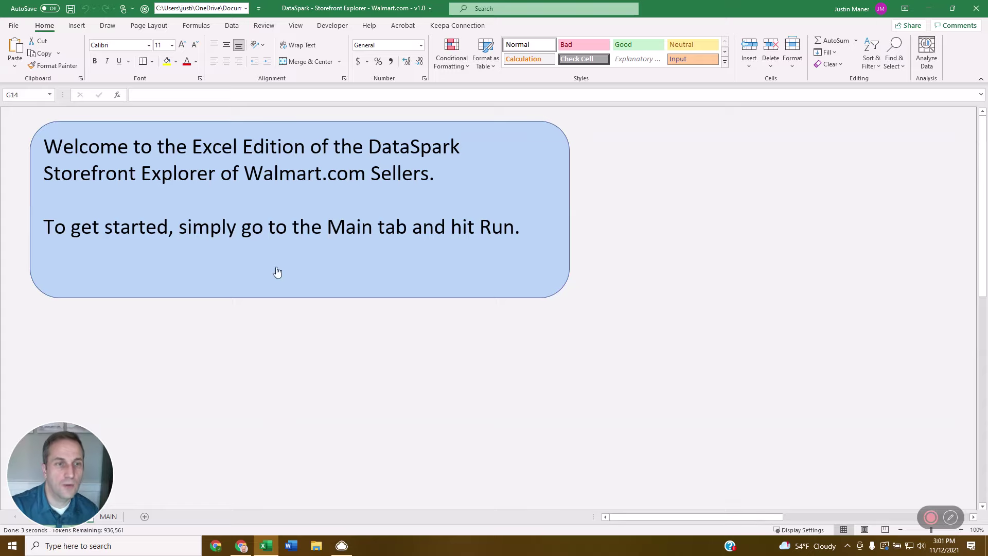
key("ctrl+Page_Down")
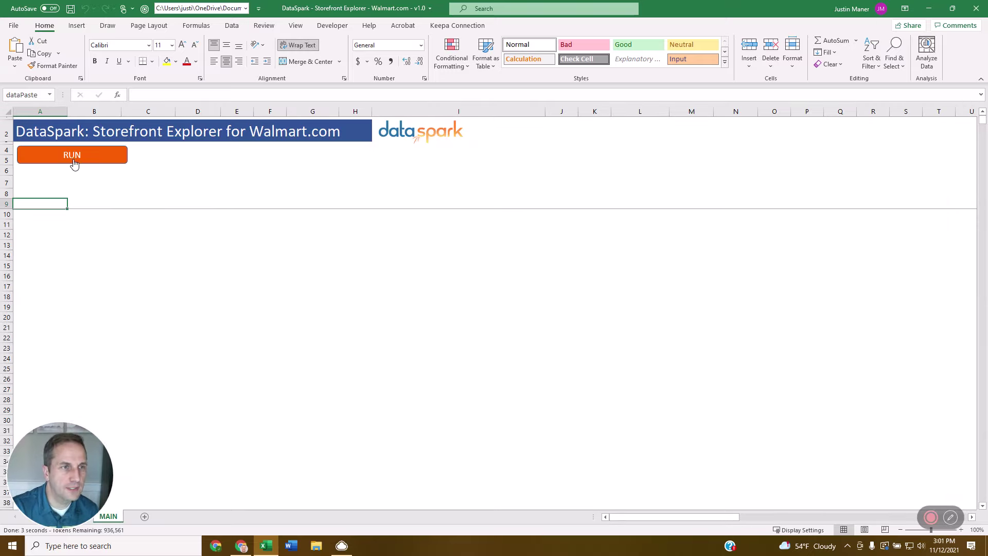
left_click(74, 163)
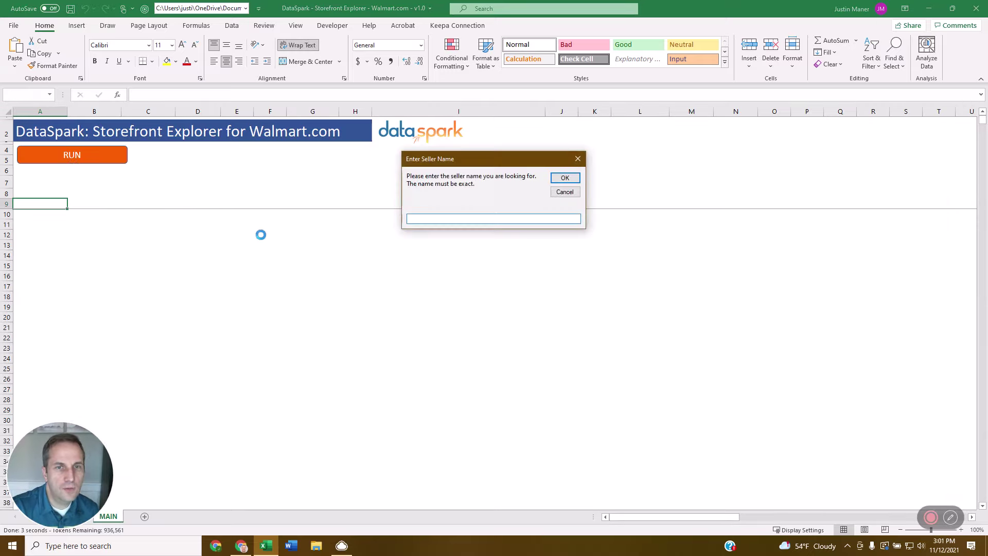
left_click(241, 546)
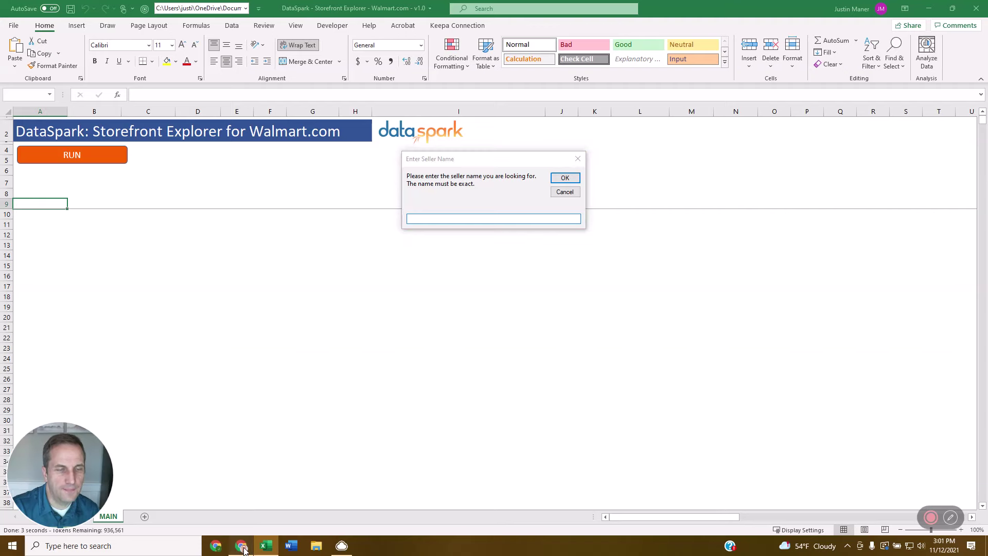
Search Walmart for 'Red Bull' and open the Red Bull 12-pack product page.
left_click(183, 9)
left_click(299, 105)
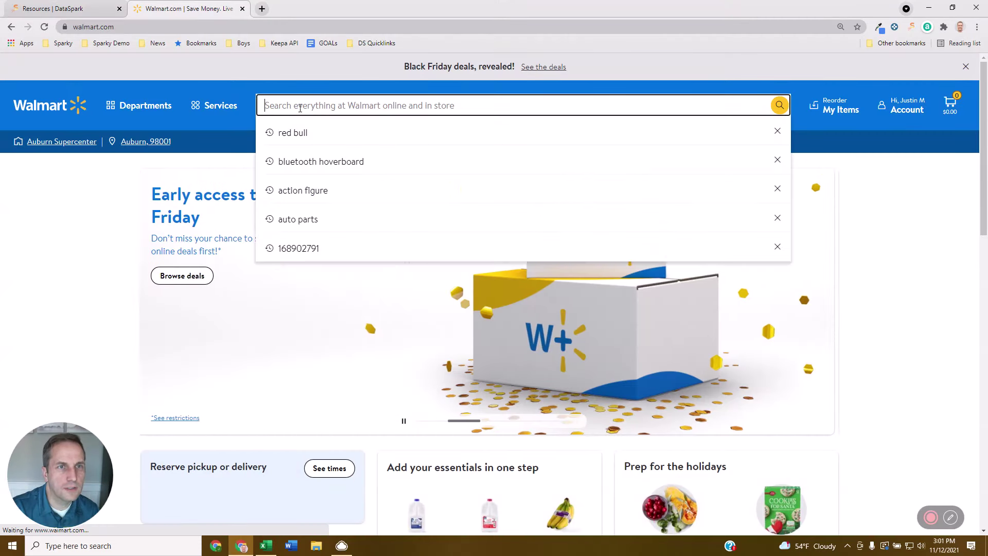
type("Red Bull")
key("Return")
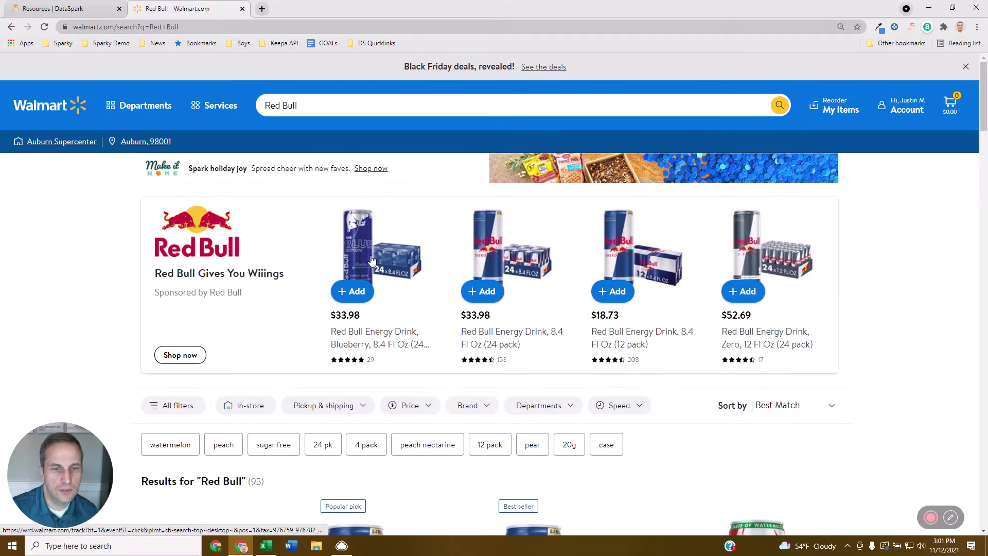
scroll(371, 257, "down", 7)
left_click(378, 266)
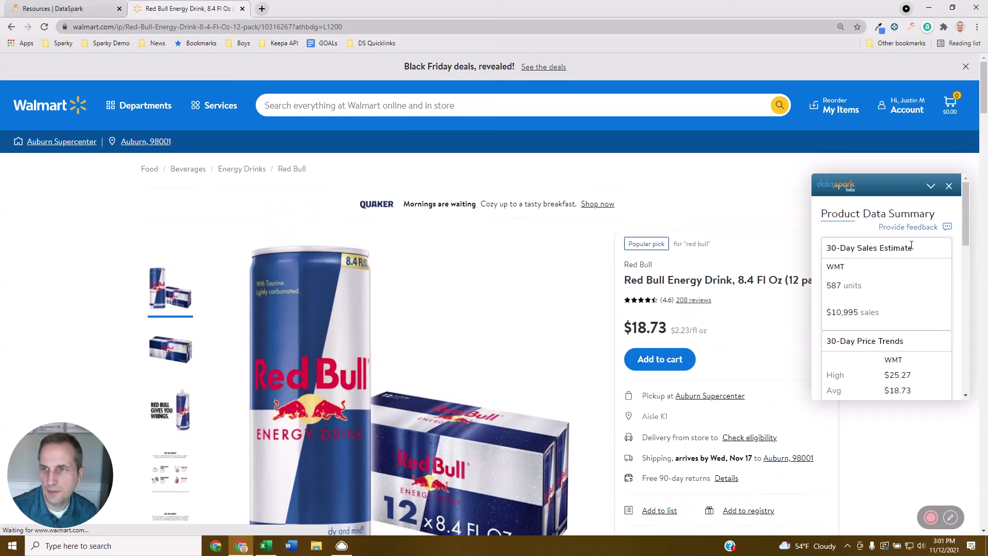
Open the GreenMars seller page from the product's seller list and select its name.
left_click(949, 186)
scroll(794, 355, "down", 3)
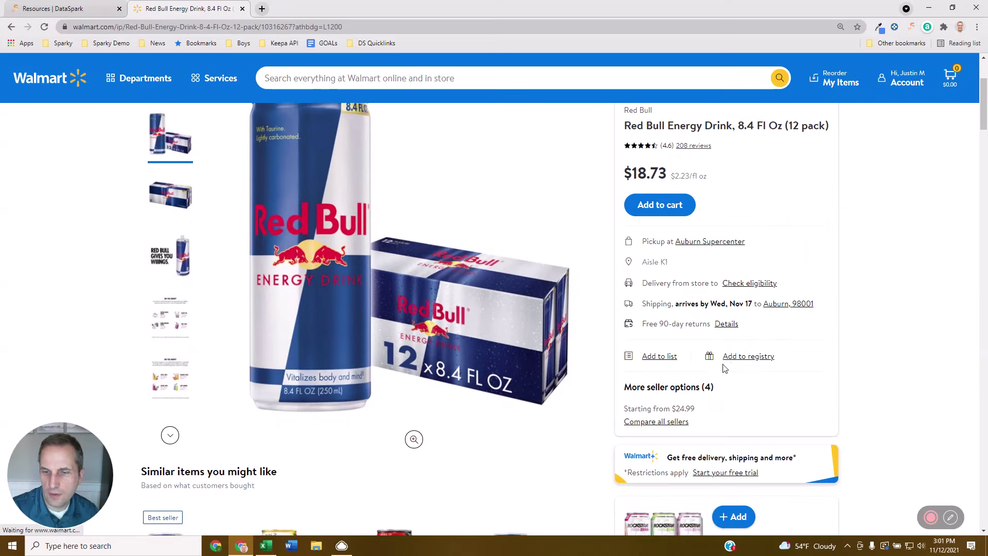
scroll(724, 367, "down", 1)
left_click(663, 369)
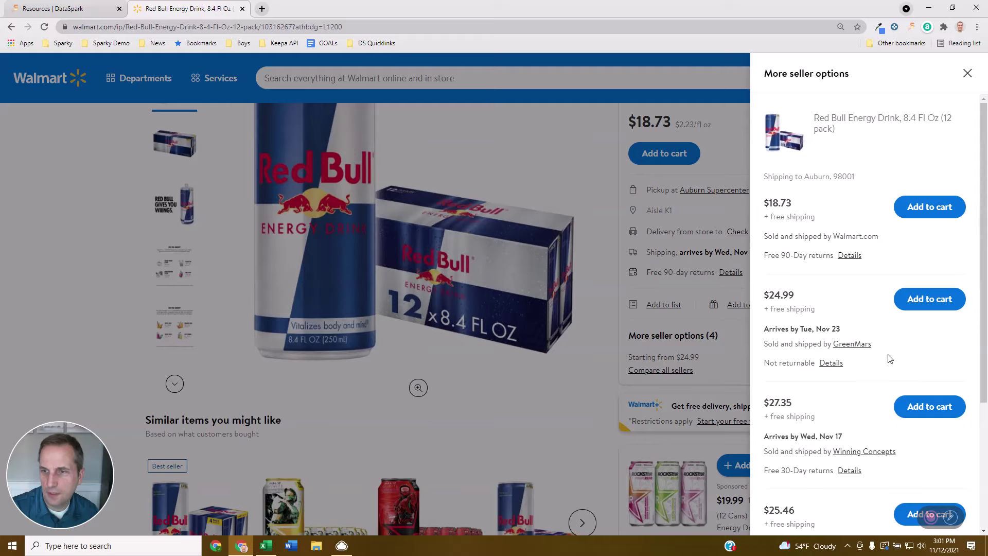
left_click(853, 344)
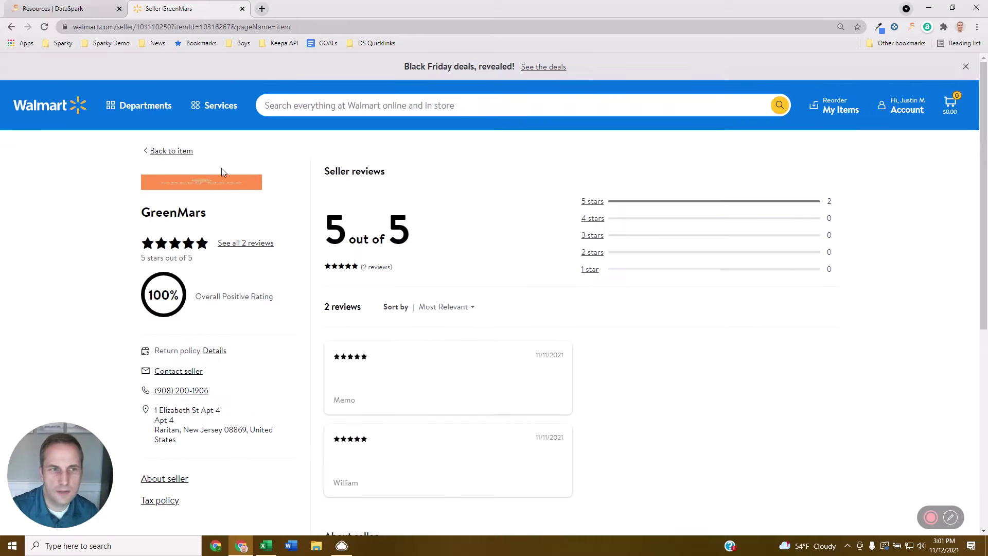
double_click(173, 215)
key("ctrl+c")
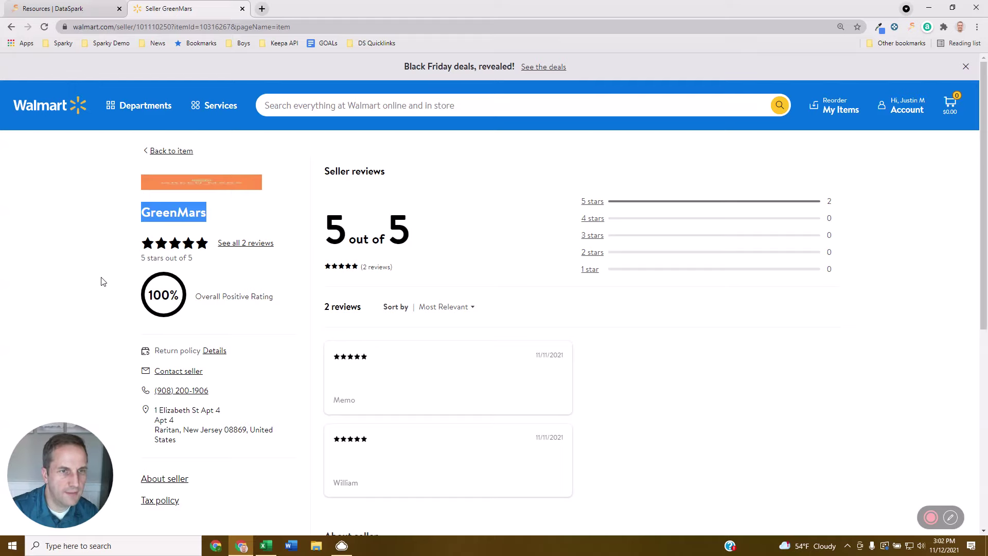
key("alt+Tab")
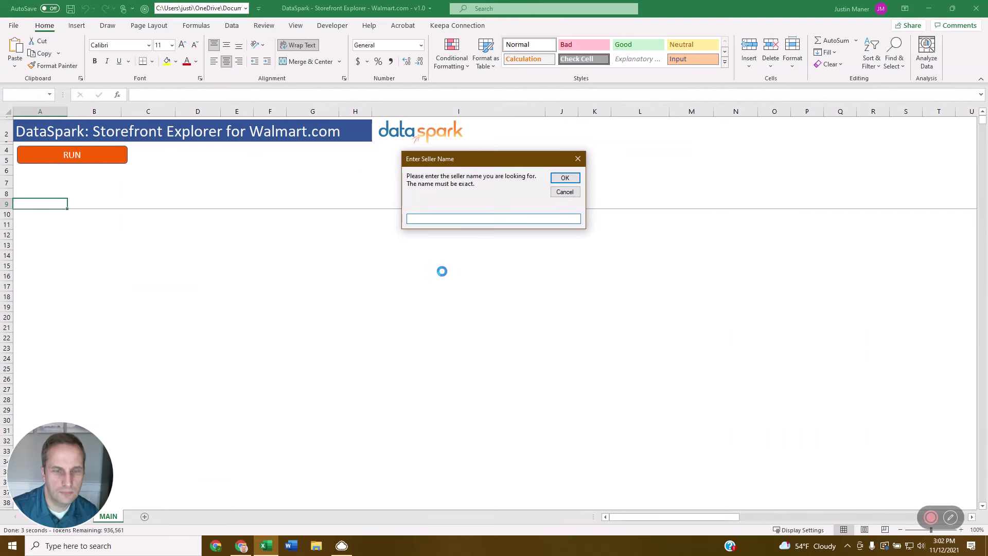
Submit GreenMars as the seller name and copy the API key from the DataSpark account page.
key("ctrl+v")
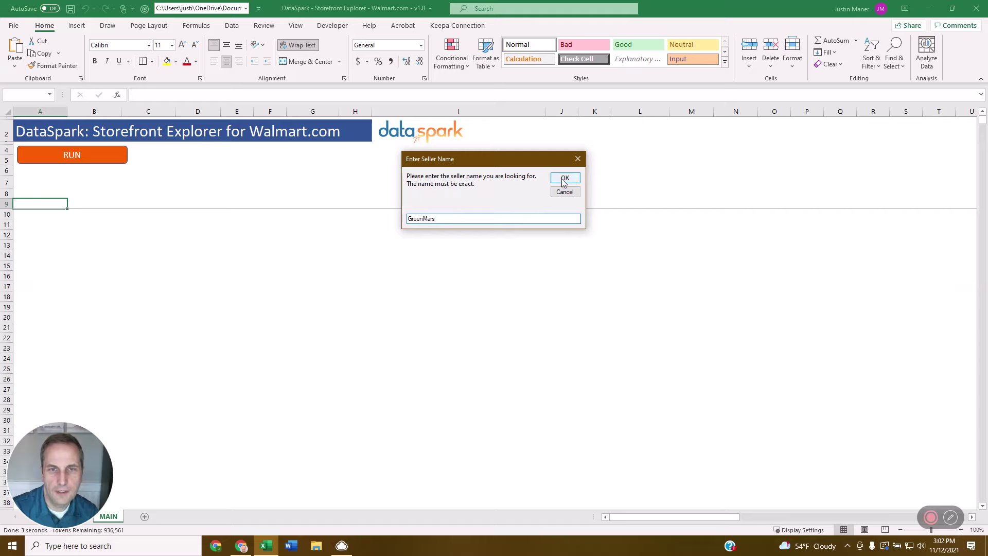
left_click(564, 180)
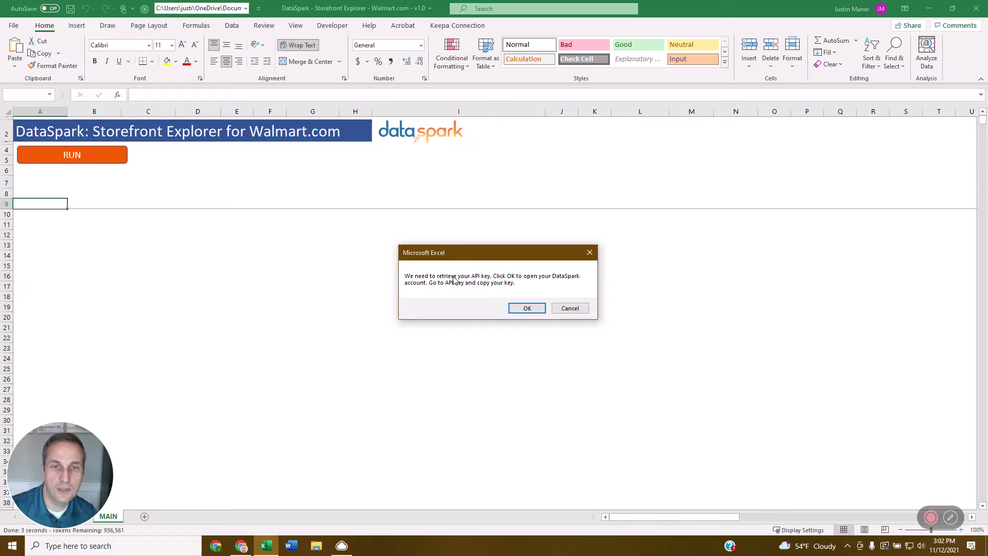
left_click(526, 308)
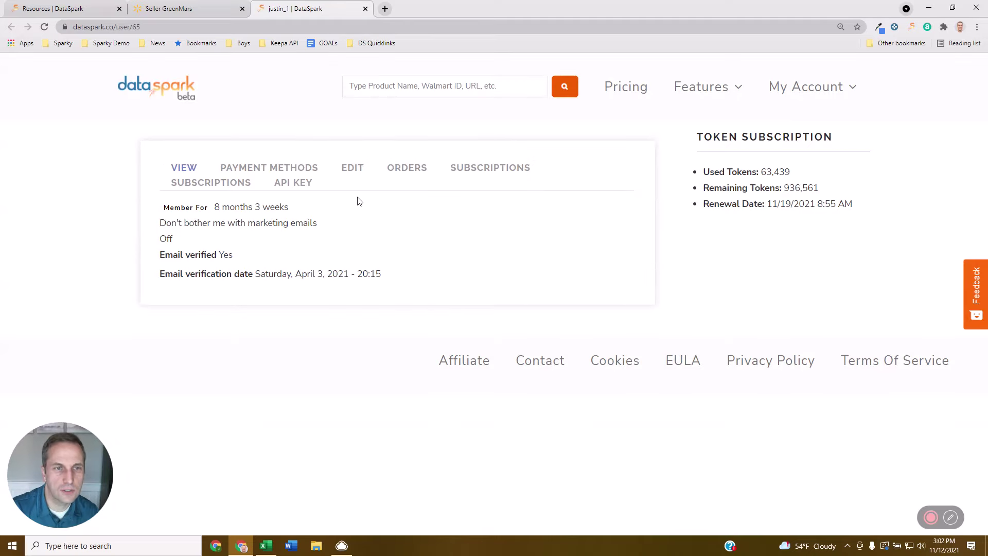
left_click(301, 186)
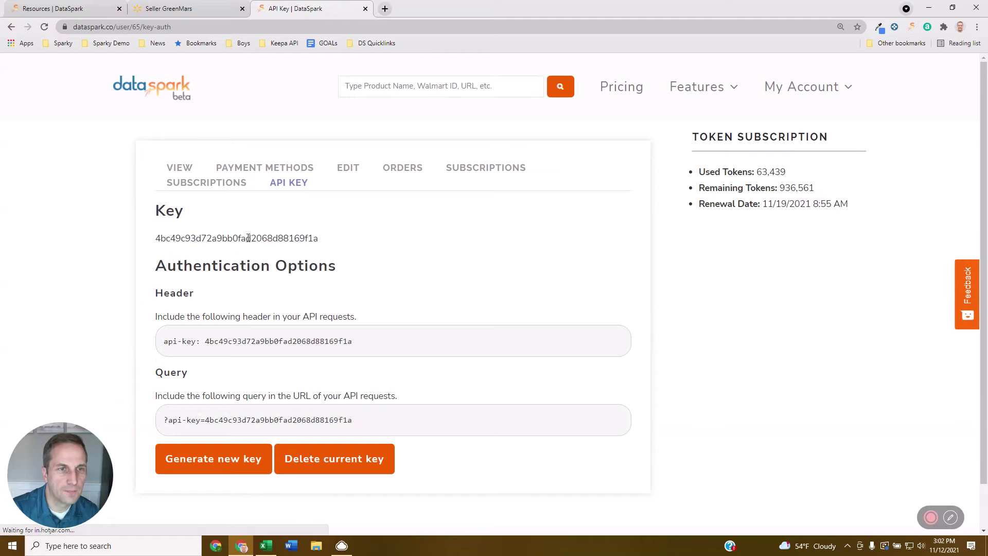
double_click(247, 236)
key("alt+Tab")
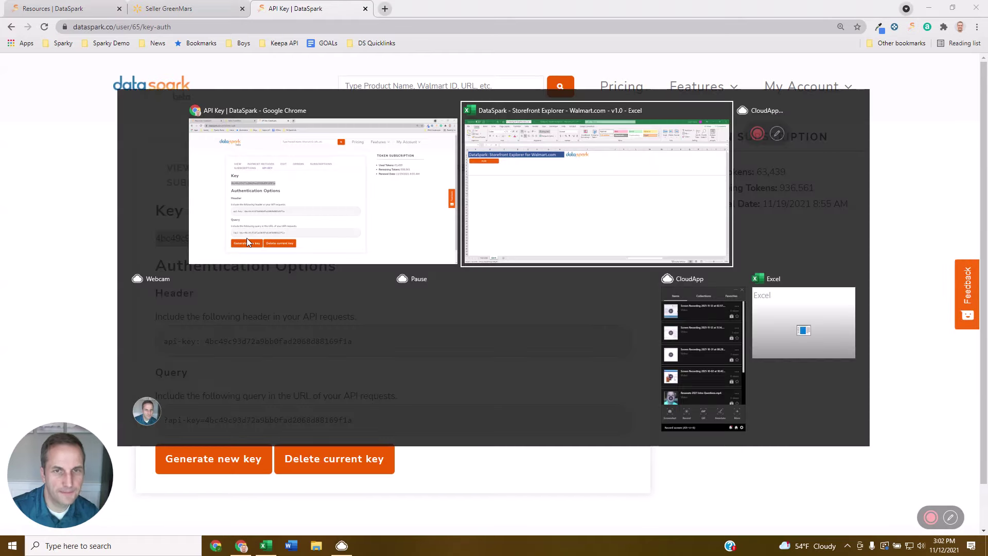
Enter the API key and accept the 51-item catalog download.
key("ctrl+v")
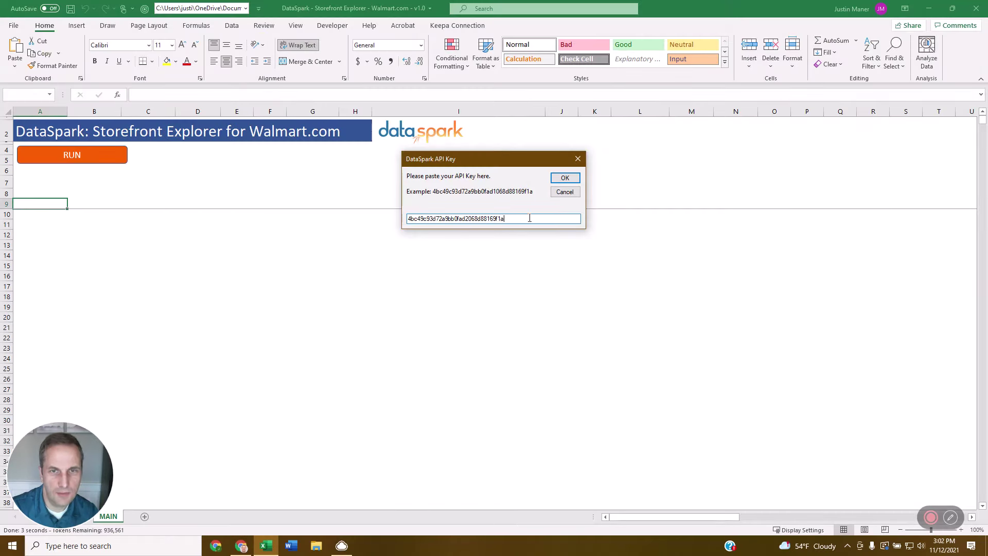
left_click(554, 178)
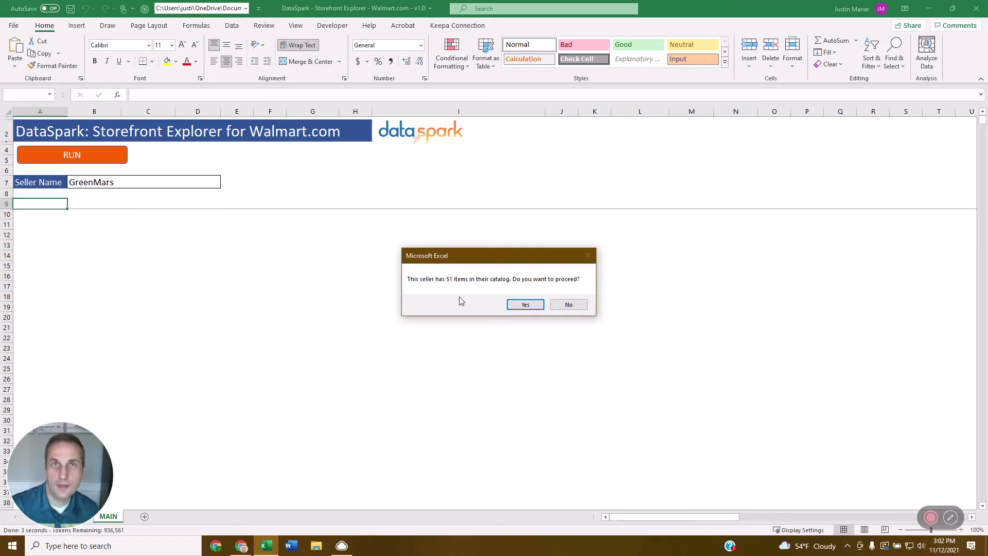
left_click(520, 305)
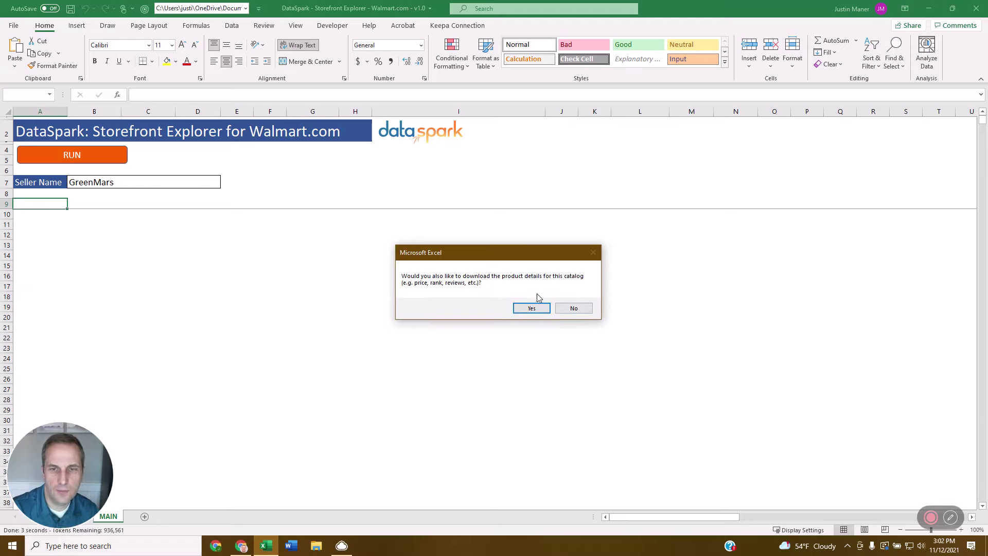
left_click(575, 309)
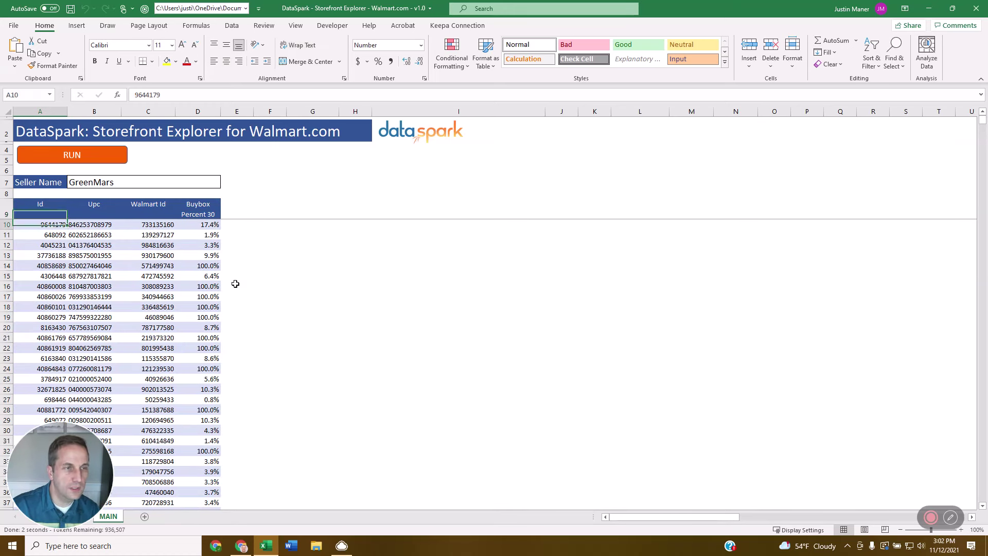
Inspect the Upc, Walmart Id and Buybox Percent 30 columns of the loaded catalog.
key("Right")
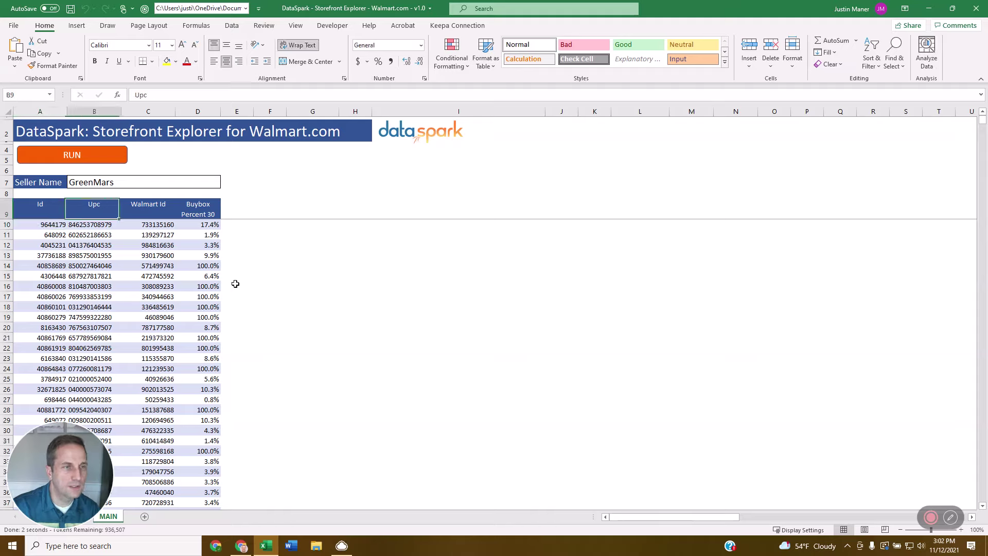
key("Right")
key("Down")
key("Down")
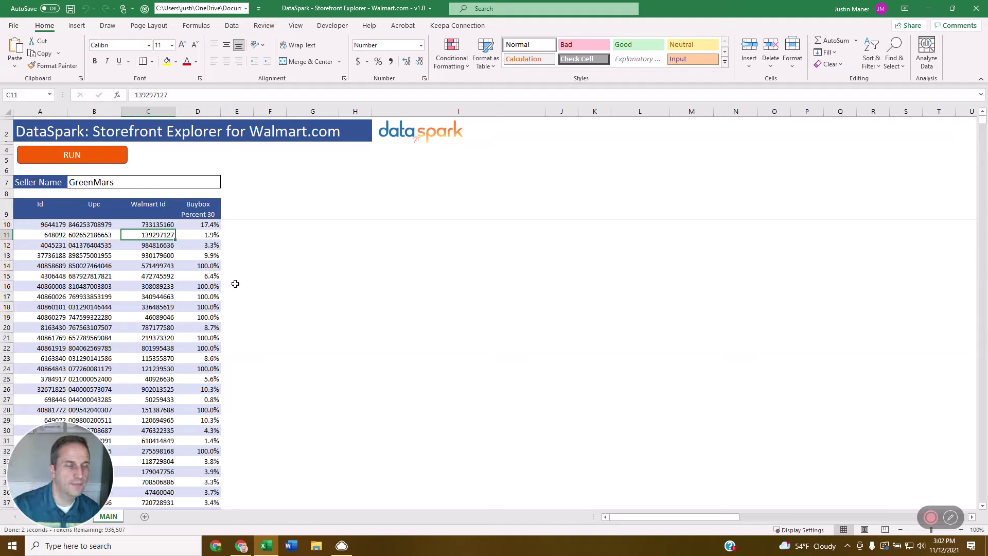
key("Right")
key("Down")
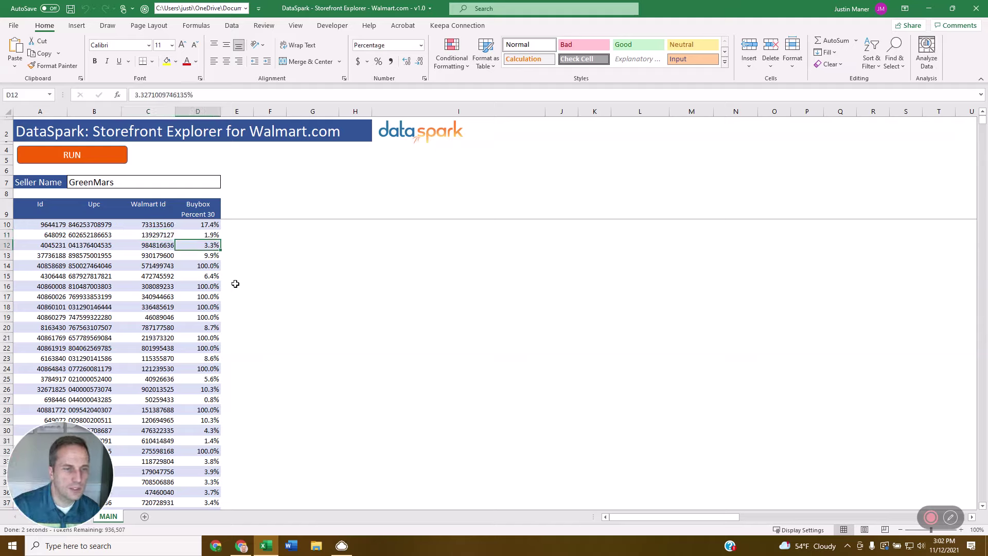
key("Down")
key("Down")
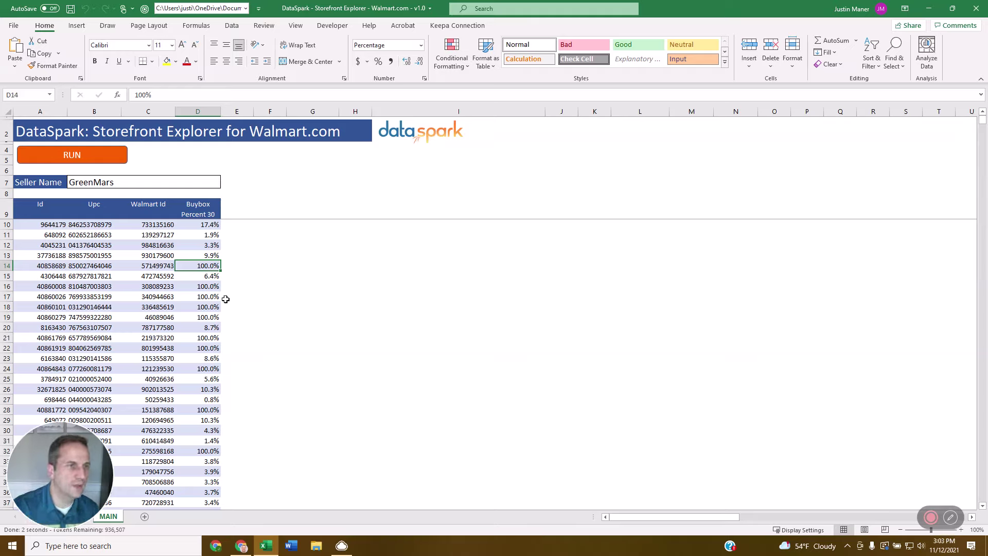
Rerun the storefront lookup and copy GreenMars again from the Walmart seller page.
left_click(74, 164)
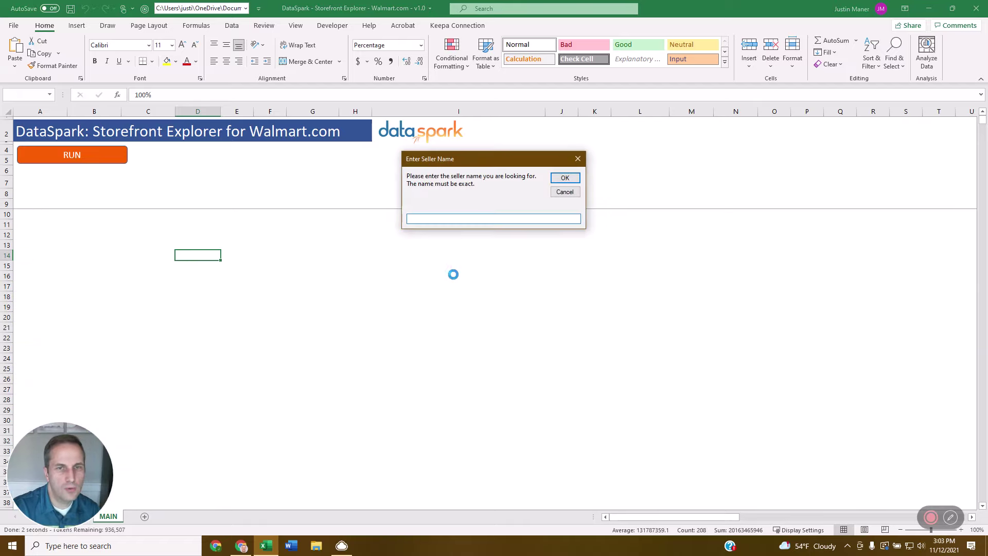
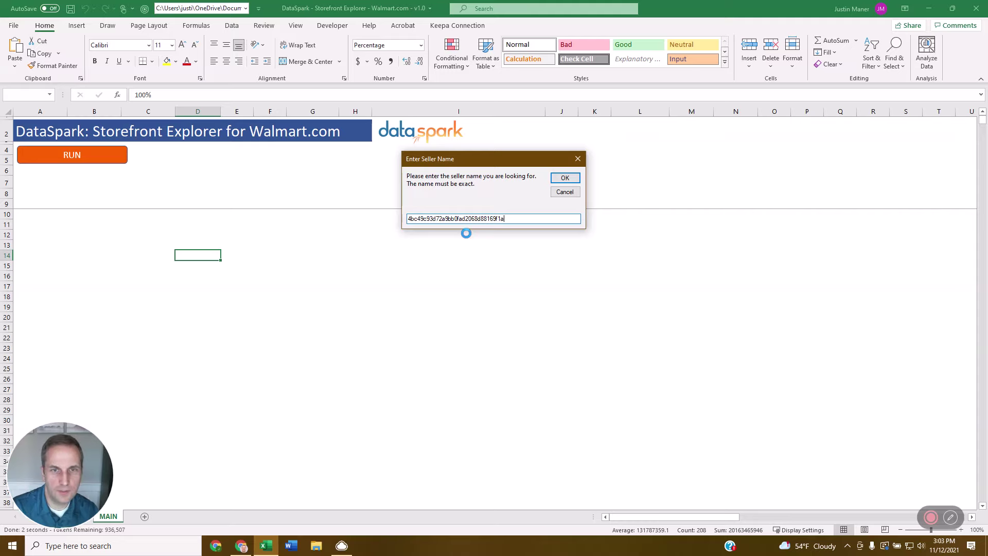
key("ctrl+z")
key("alt+Tab")
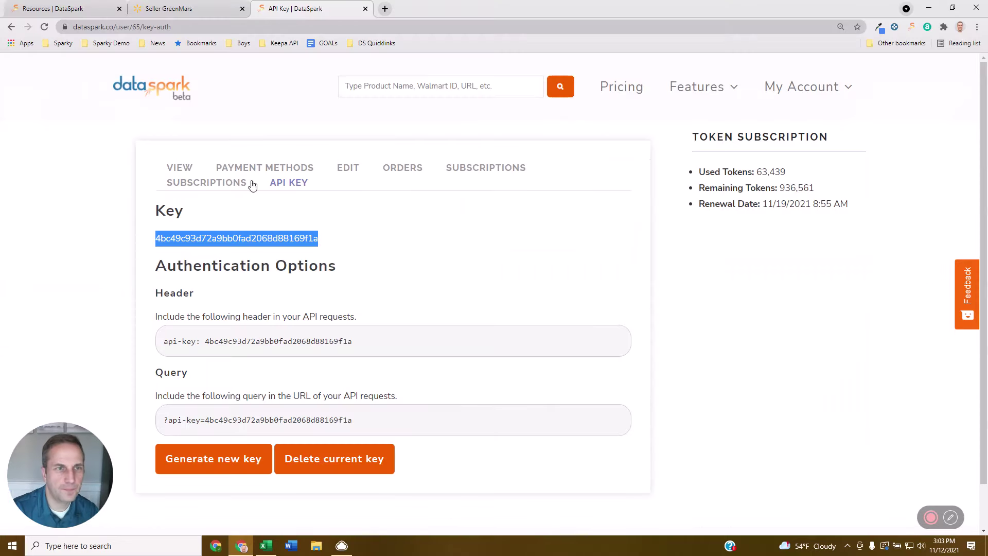
left_click(218, 8)
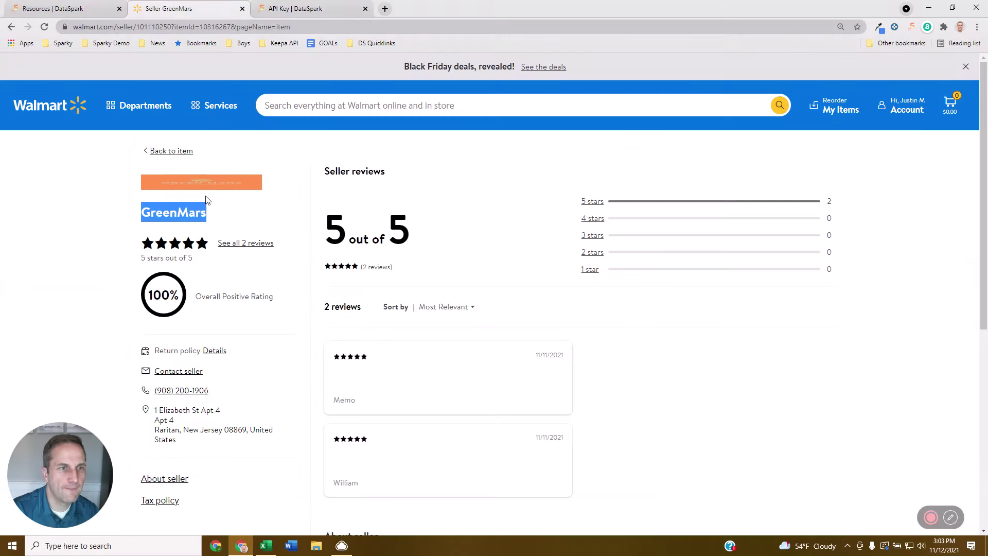
double_click(183, 212)
key("ctrl+c")
key("alt+Tab")
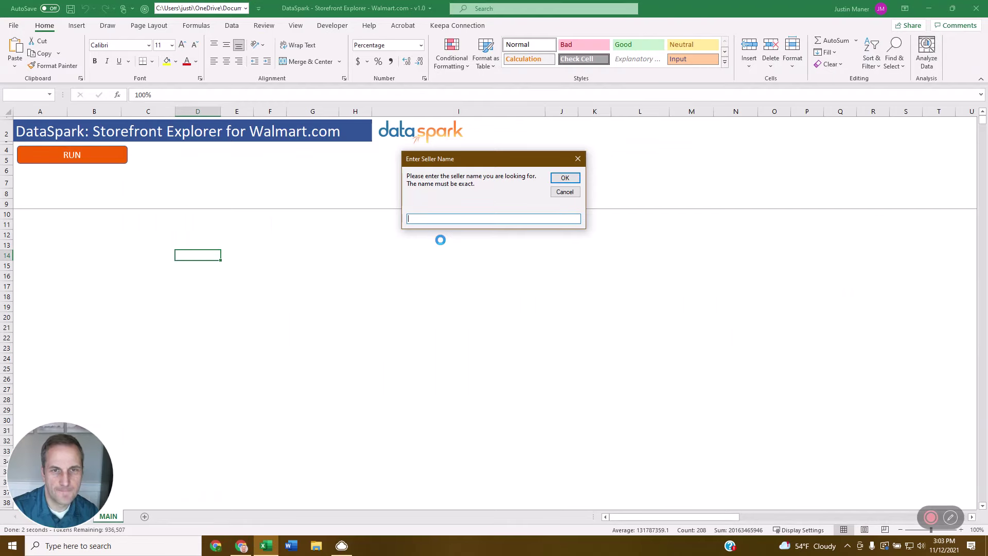
Submit GreenMars and accept both the 51-item catalog and product-details downloads.
key("ctrl+v")
left_click(565, 179)
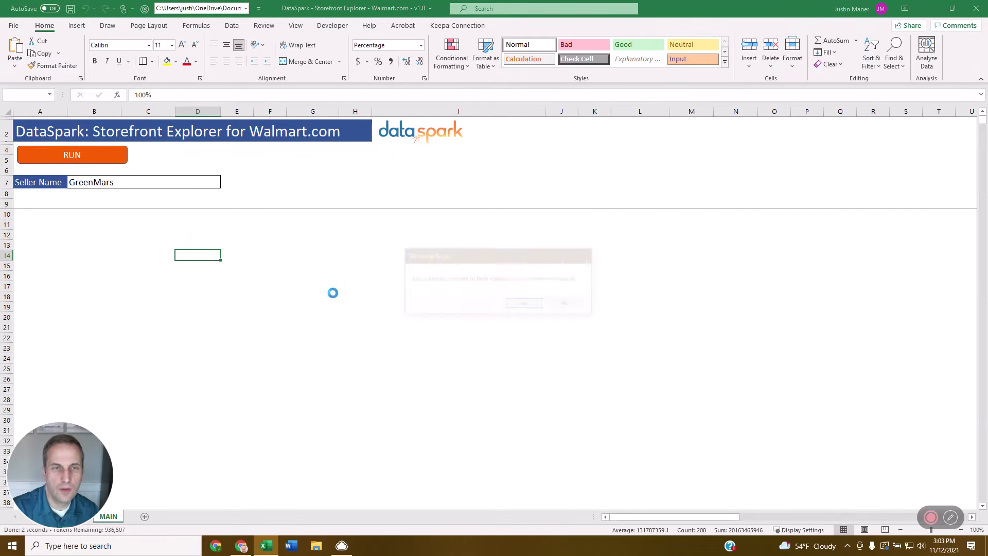
left_click(516, 305)
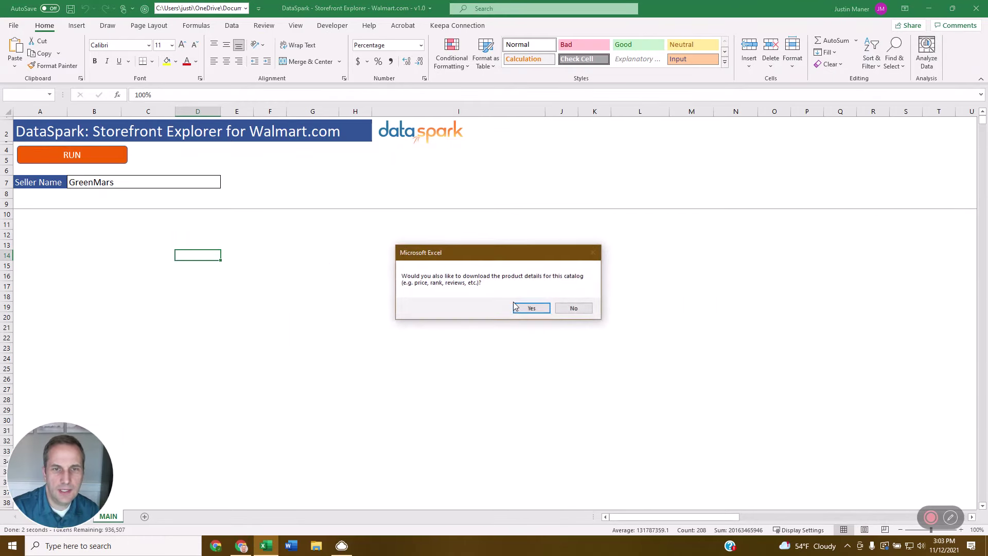
left_click(528, 309)
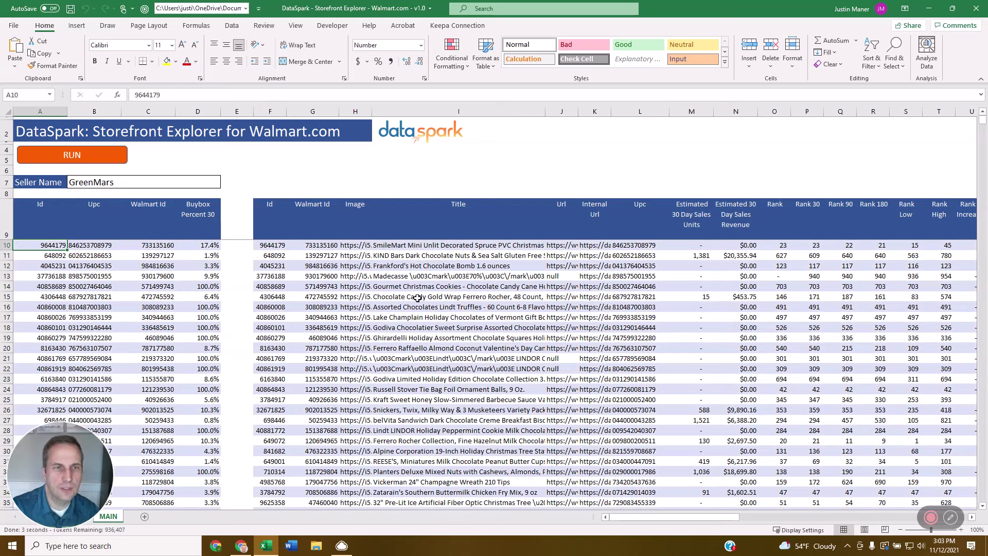
left_click(288, 217)
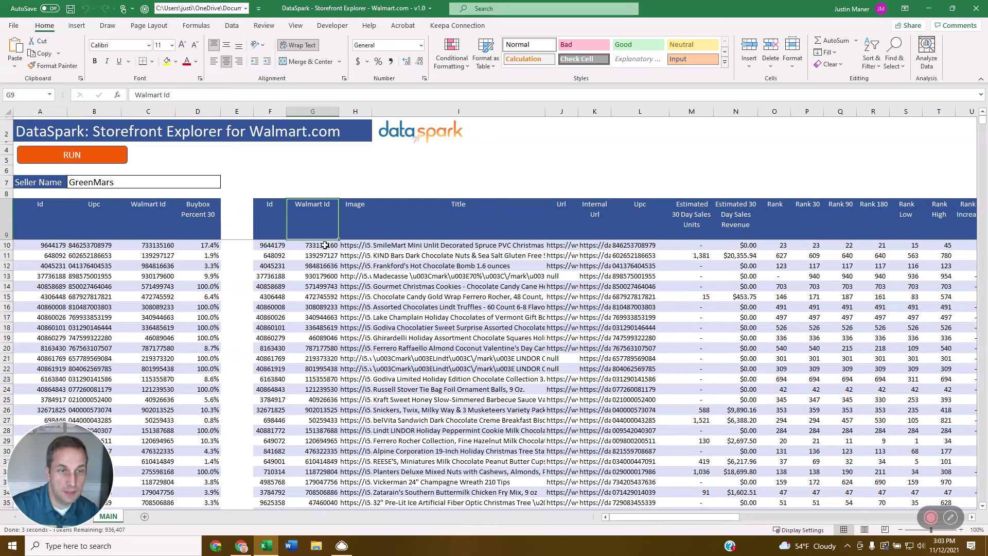
key("Left")
key("Right")
key("Right")
key("Right")
key("Right")
key("Right")
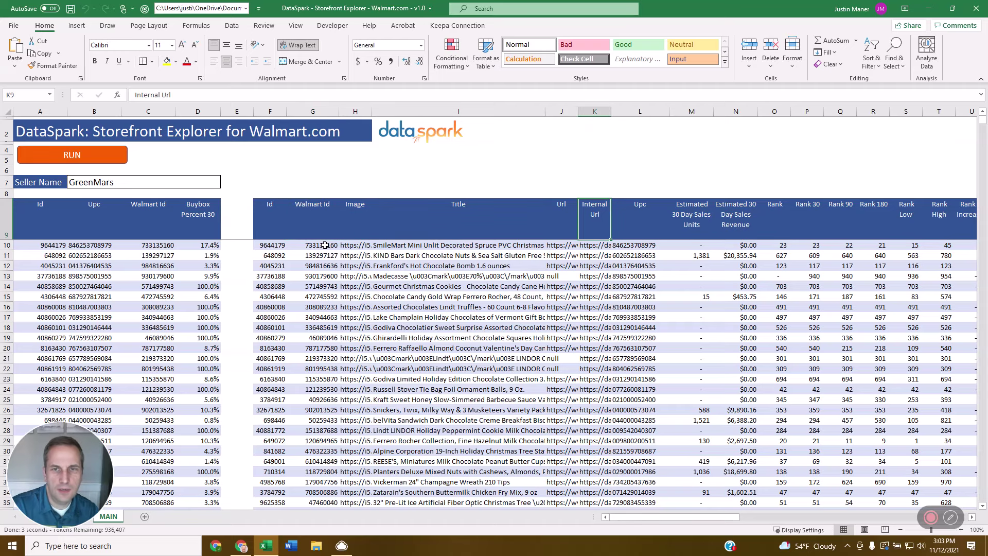
key("Left")
key("Left")
key("Right")
key("Right")
key("Right")
key("Right")
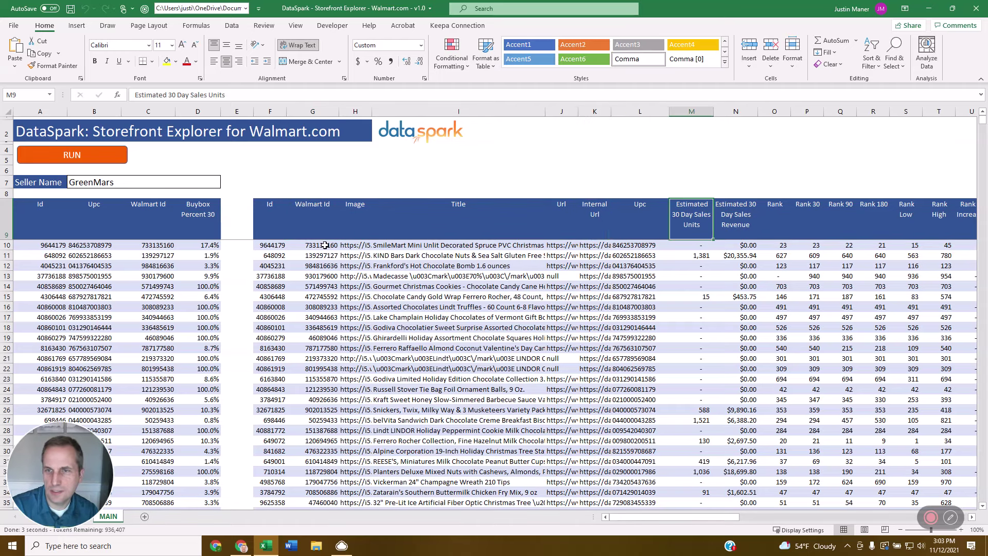
key("Right")
key("Right")
key("Right")
key("Right")
key("Right")
key("Right")
key("Right")
key("Right")
key("Right")
key("Right")
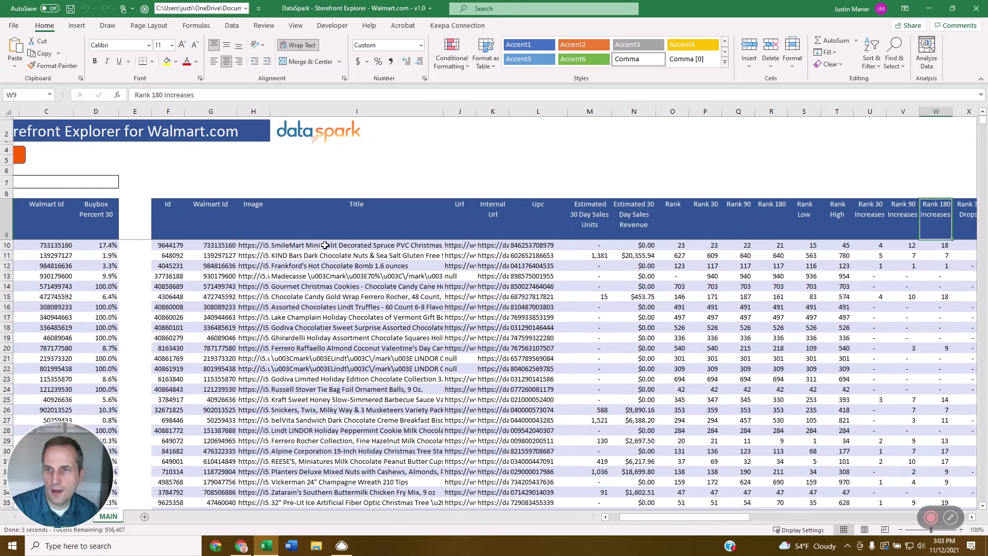
key("Right")
key("Right")
key("Right")
key("Right")
key("Left")
key("Left")
key("Left")
key("Left")
key("Left")
key("Left")
key("Left")
key("Left")
key("Left")
key("Left")
key("Left")
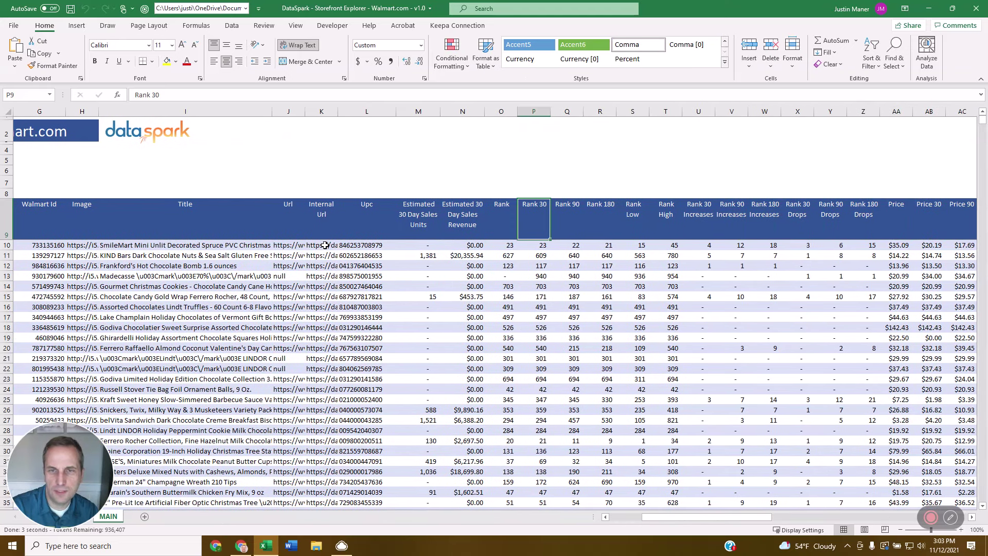
key("Right")
key("Right")
key("Right")
key("Right")
key("Right")
key("Right")
key("Right")
key("Right")
key("Right")
key("Right")
key("Right")
key("Right")
key("Right")
key("Right")
key("Right")
key("Right")
key("Right")
key("Right")
key("Right")
key("Right")
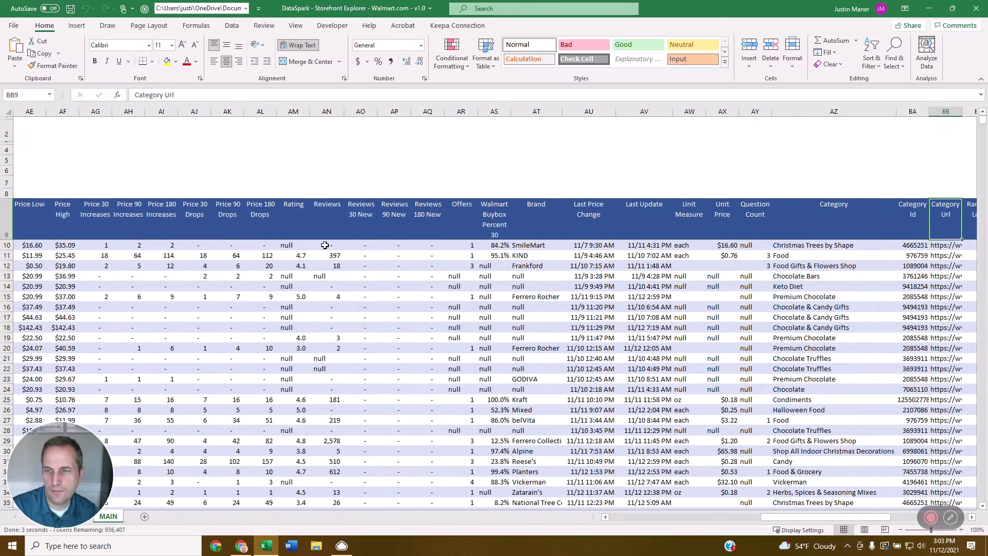
key("Right")
key("Left")
key("Left")
key("Left")
key("Down")
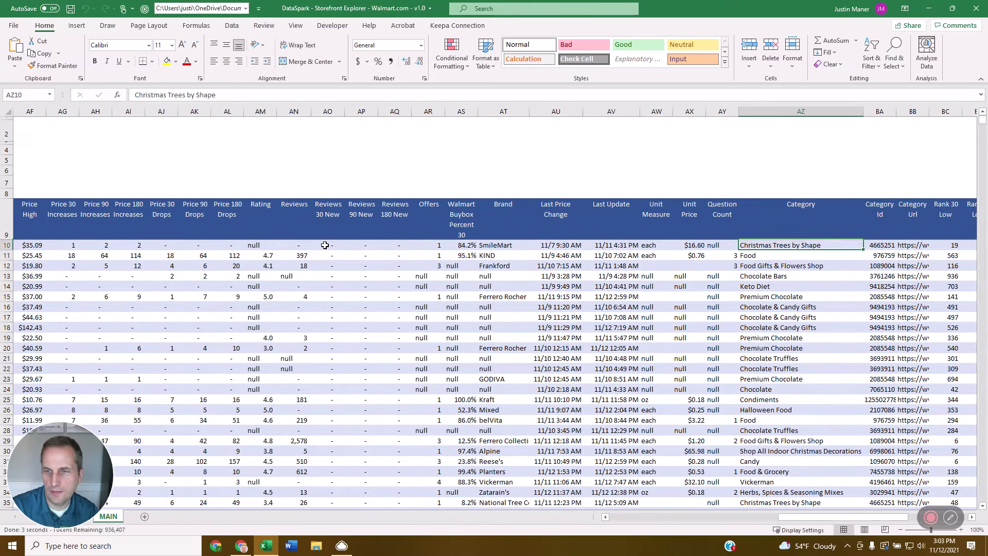
key("Down")
key("Up")
key("Up")
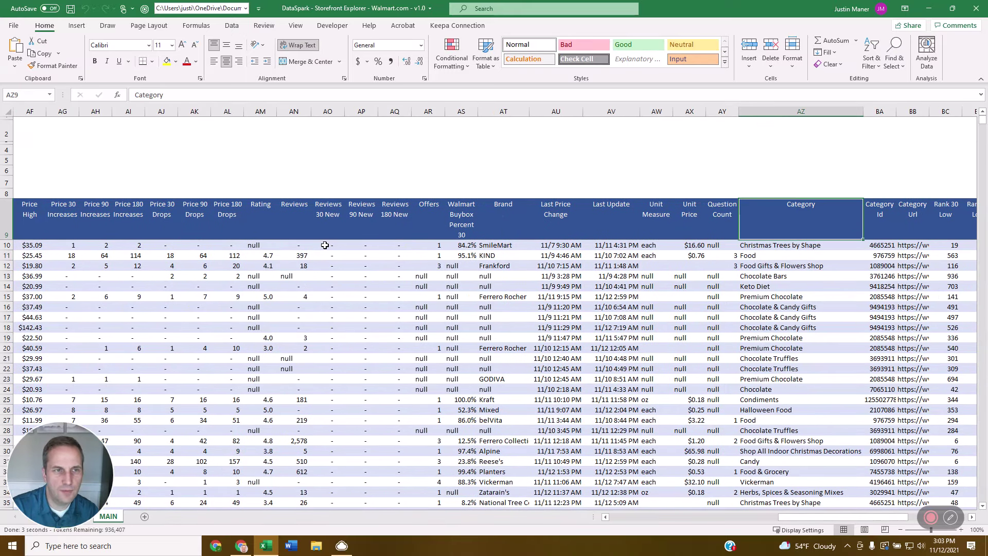
key("Left")
key("Left")
key("Left")
key("Left")
key("Left")
key("Left")
key("Left")
key("Left")
key("Left")
key("Left")
key("Left")
key("Left")
key("Left")
key("Left")
key("Left")
key("Left")
key("Left")
key("Left")
key("Left")
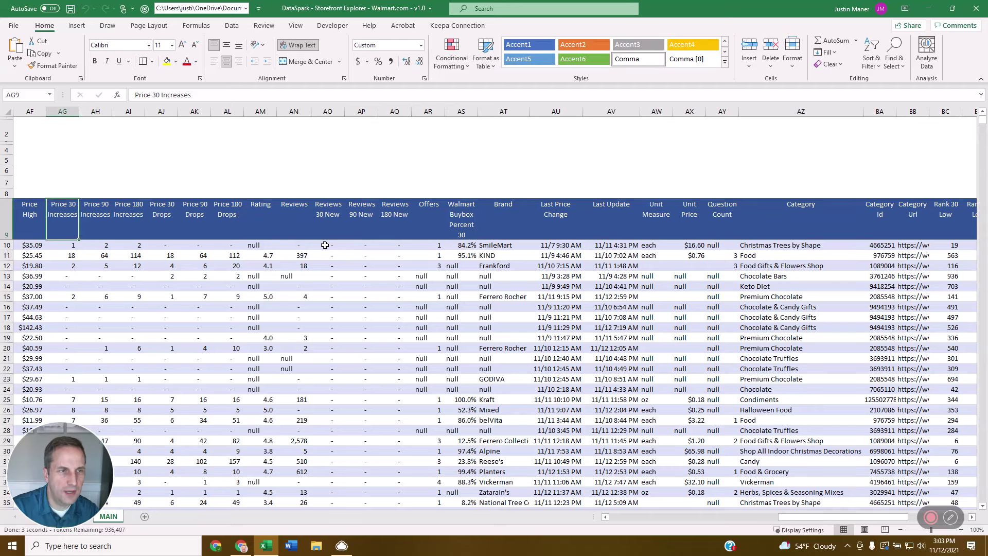
key("Left")
key("Right")
key("Right")
key("Right")
key("Right")
key("Right")
key("Right")
key("Right")
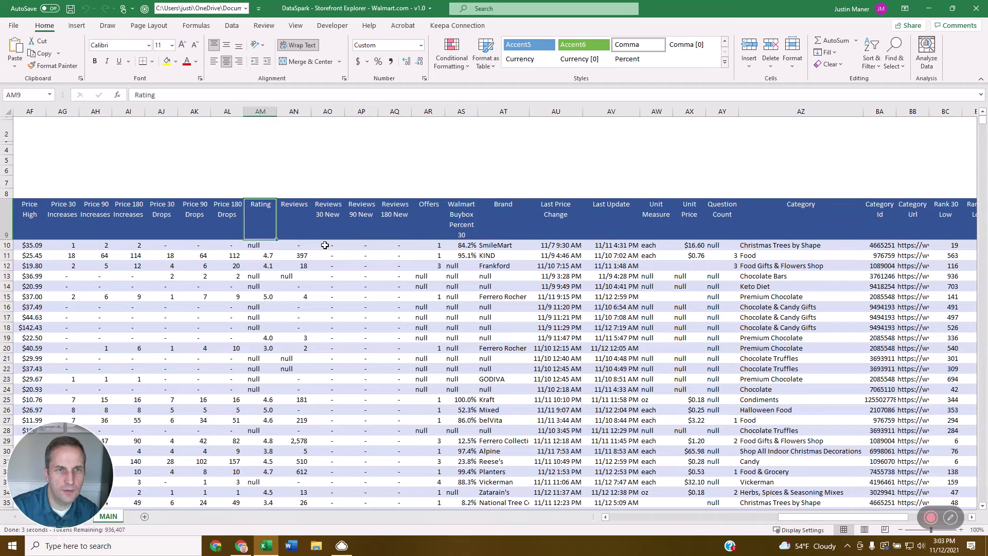
key("Right")
key("Right")
key("Right")
key("Right")
key("Right")
key("Right")
key("Right")
key("Right")
key("Right")
key("Right")
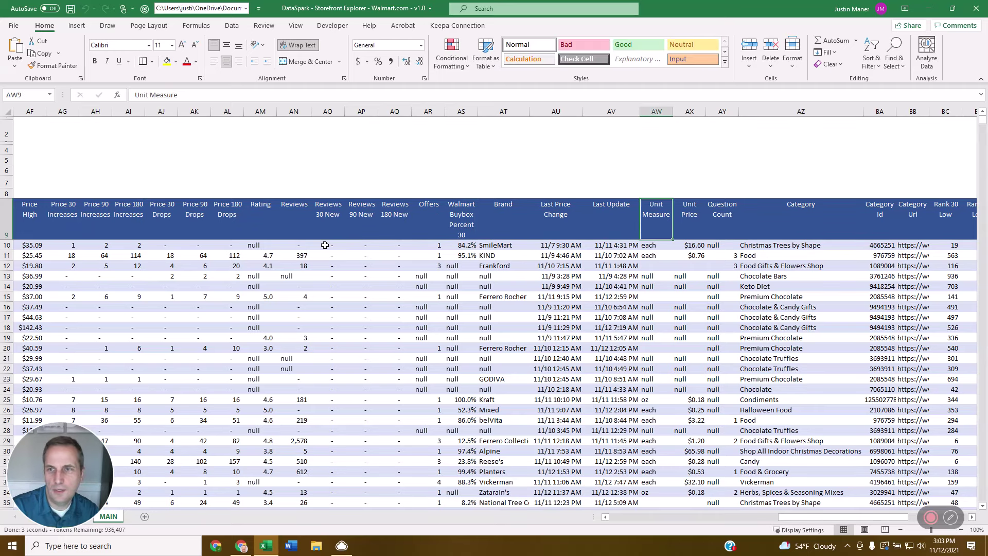
key("Right")
key("Right")
key("Right")
key("Right")
key("Right")
key("Right")
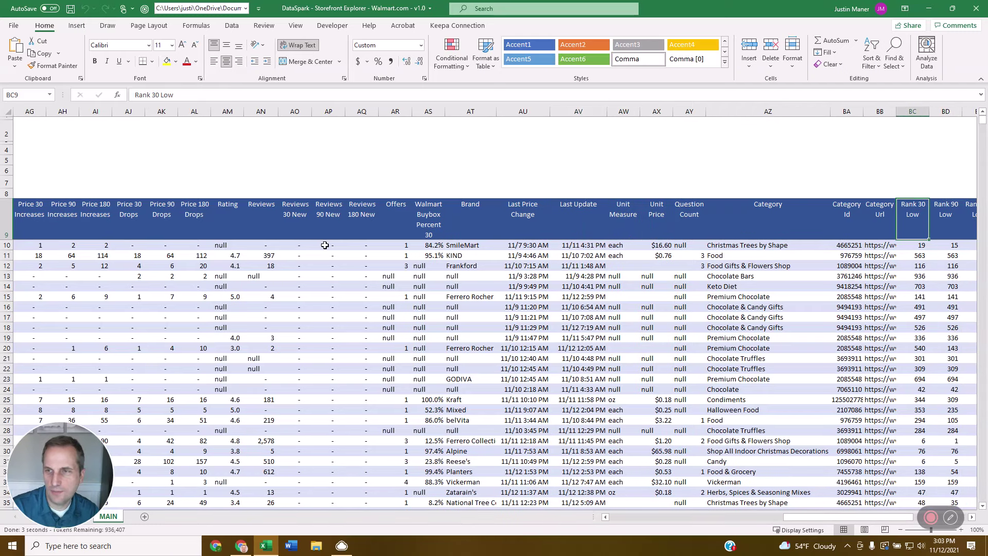
key("Right")
key("Right")
key("Right")
key("Right")
key("Right")
key("Left")
key("Left")
key("Left")
key("Left")
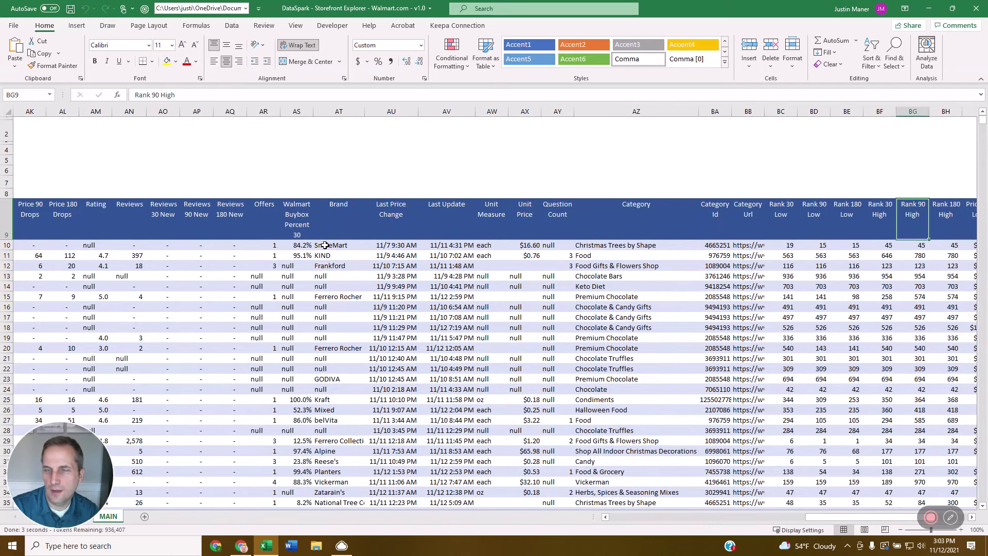
key("Home")
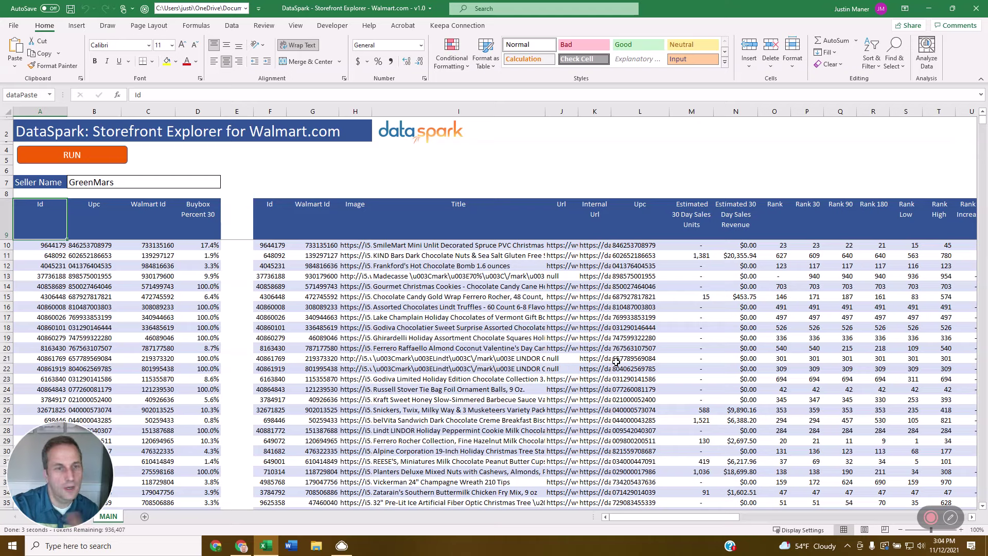
left_click(931, 517)
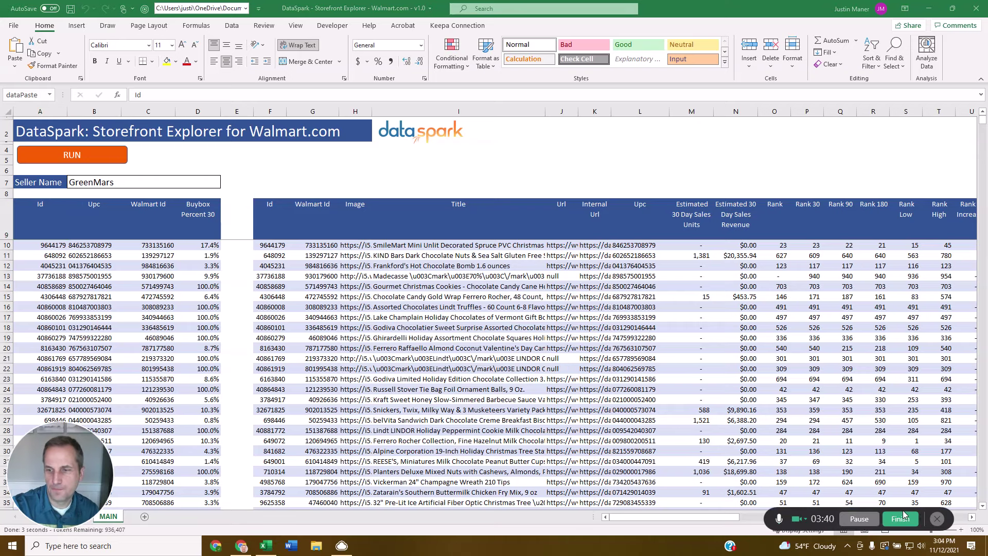